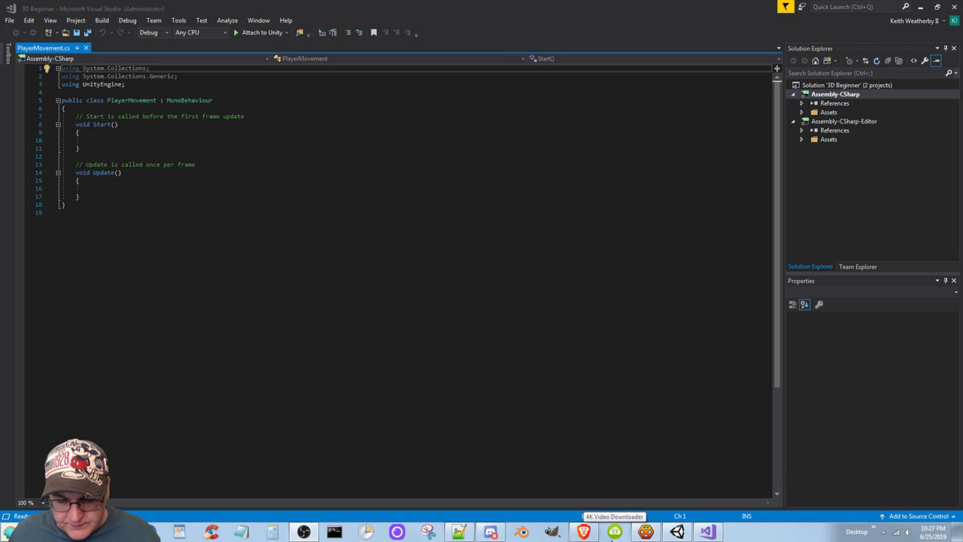
# - Switch to the Brave browser and review the Unity Learn section on creating the PlayerMovement script, including its default code listing
pyautogui.click(584, 531)
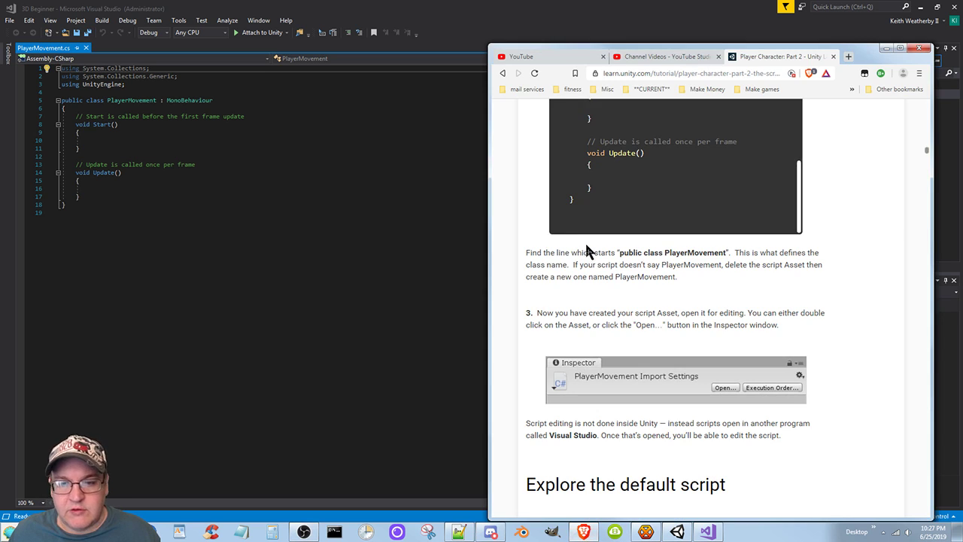
pyautogui.scroll(1, 853, 294)
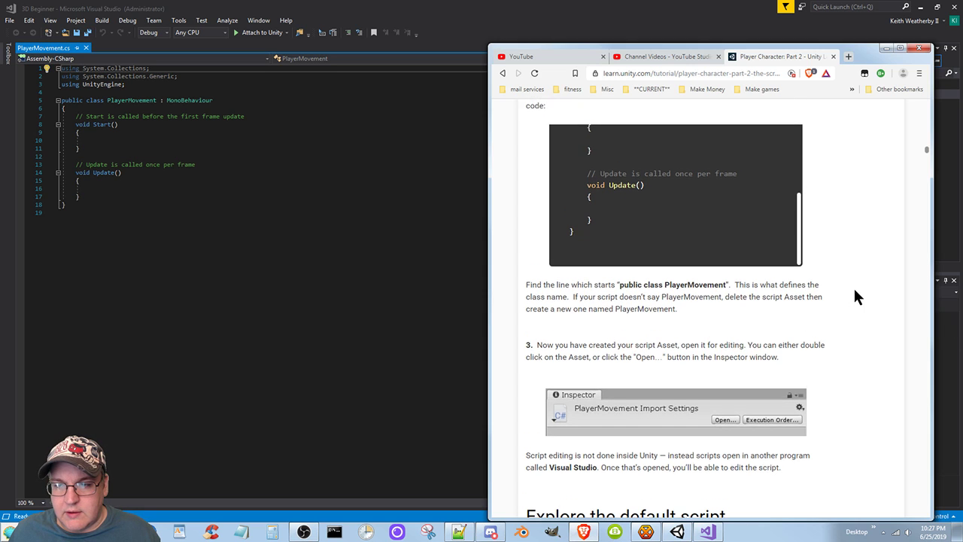
pyautogui.scroll(4, 843, 301)
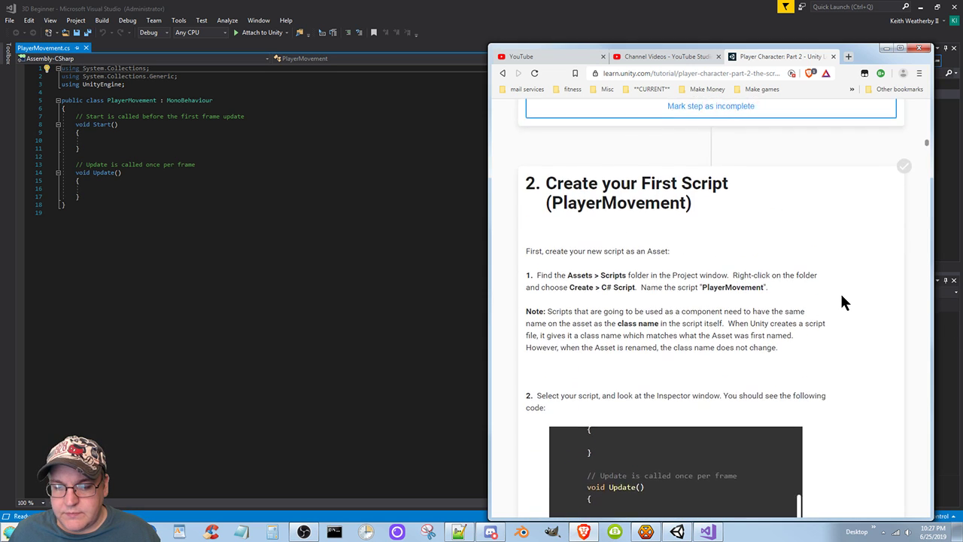
pyautogui.scroll(-1, 833, 369)
pyautogui.moveTo(796, 410); pyautogui.dragTo(809, 328)
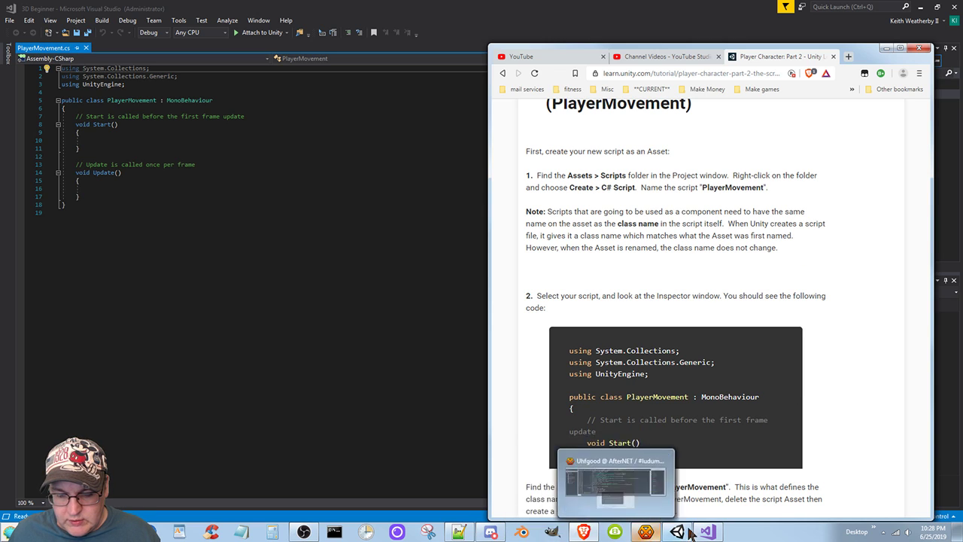
# - Bring the Unity editor forward, then restore the maximized Visual Studio window and resize it to fit below the desktop stopwatch
pyautogui.moveTo(678, 532)
pyautogui.click(662, 470)
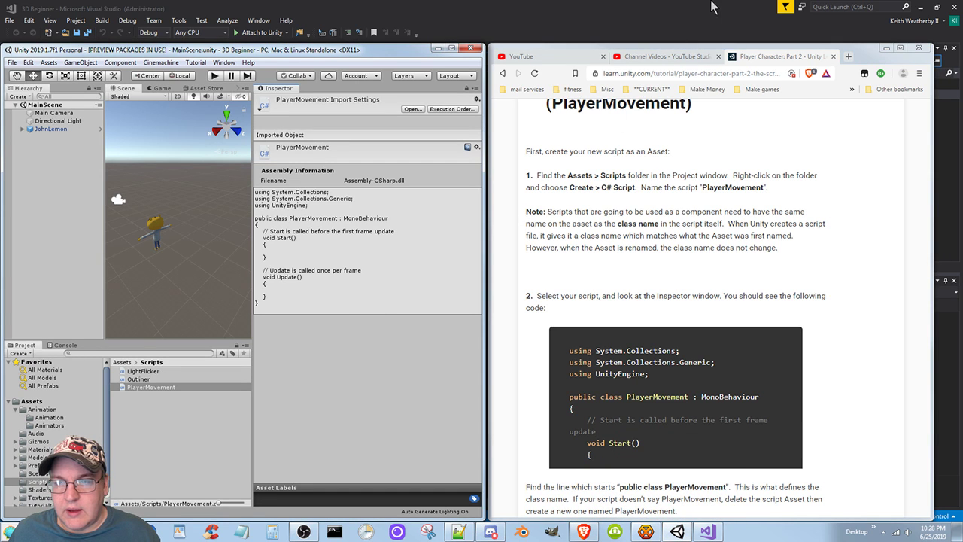
pyautogui.click(939, 8)
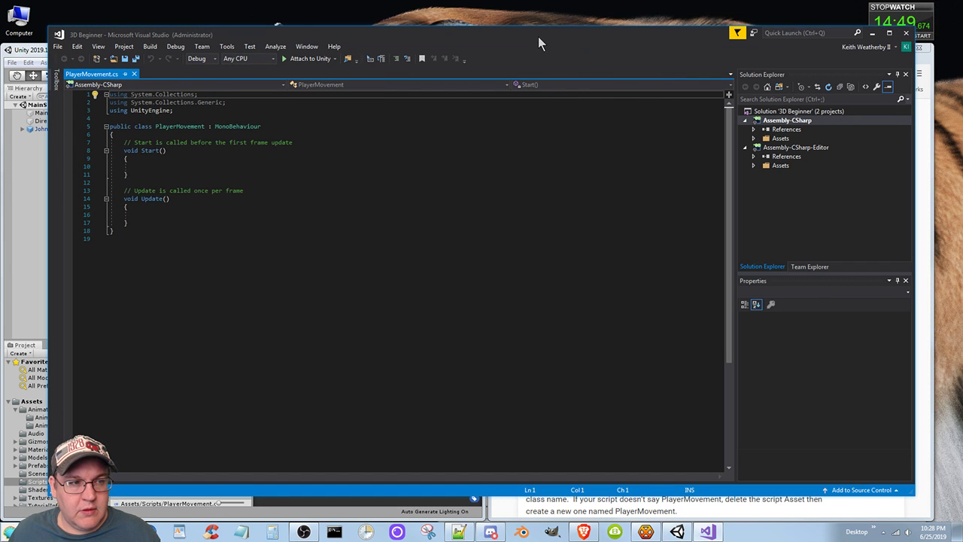
pyautogui.moveTo(539, 37); pyautogui.dragTo(491, 54)
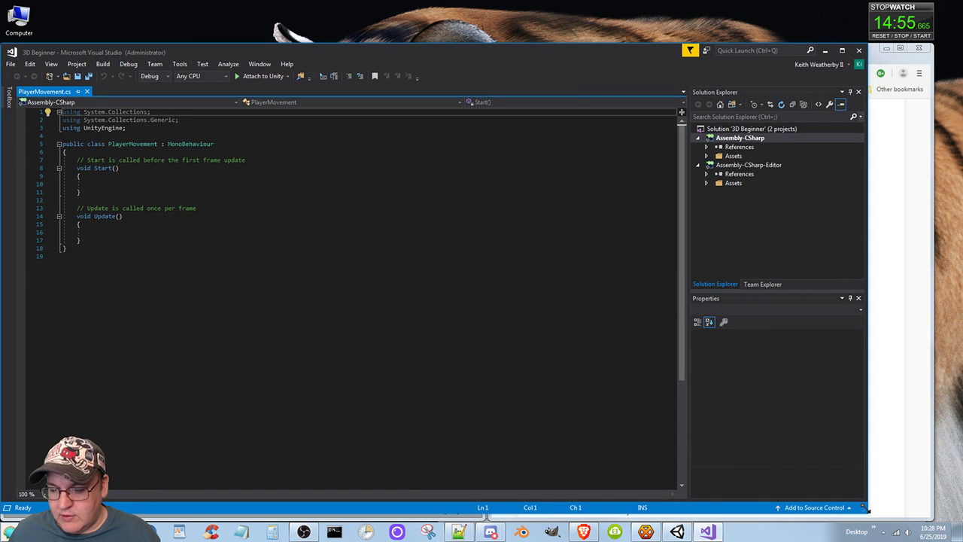
pyautogui.moveTo(867, 511); pyautogui.dragTo(933, 518)
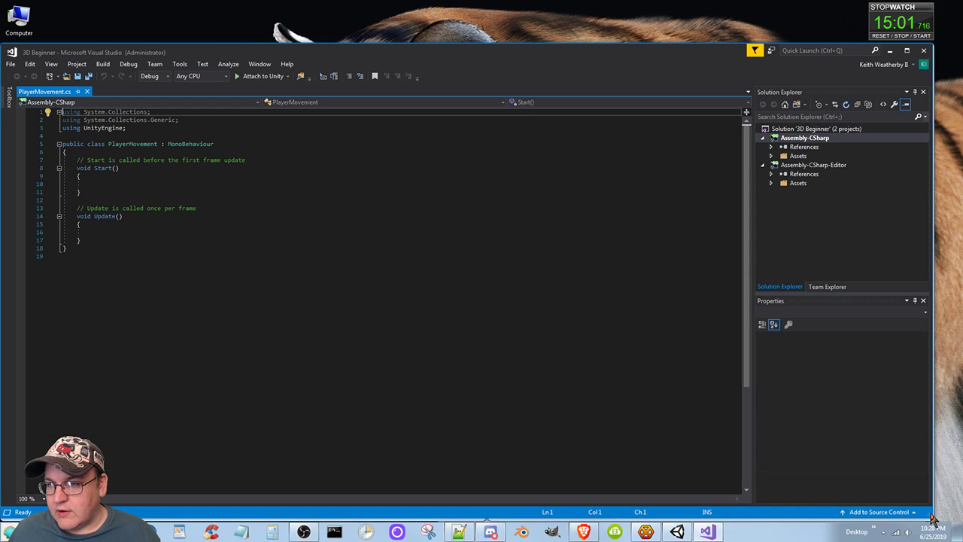
# - Reset the desktop stopwatch and start it again
pyautogui.click(908, 39)
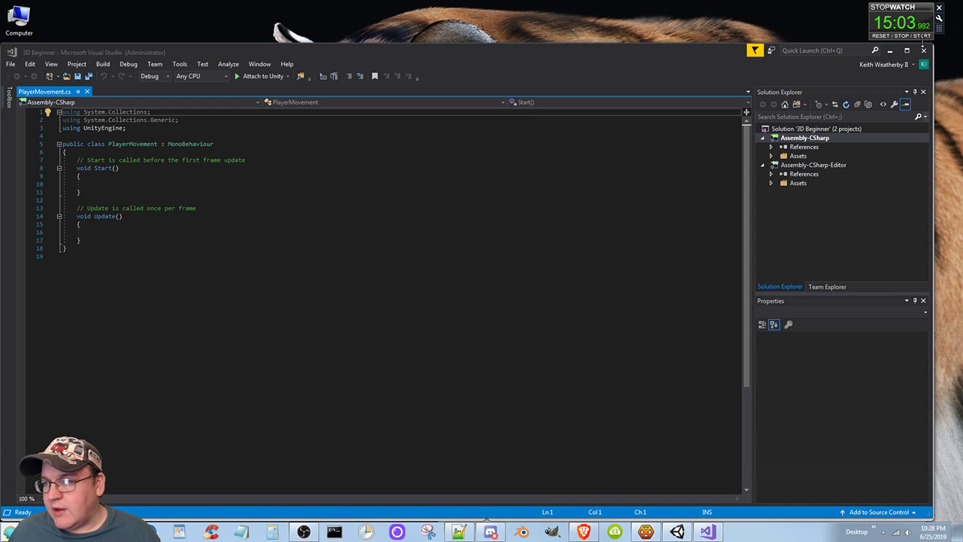
pyautogui.click(881, 36)
pyautogui.click(923, 36)
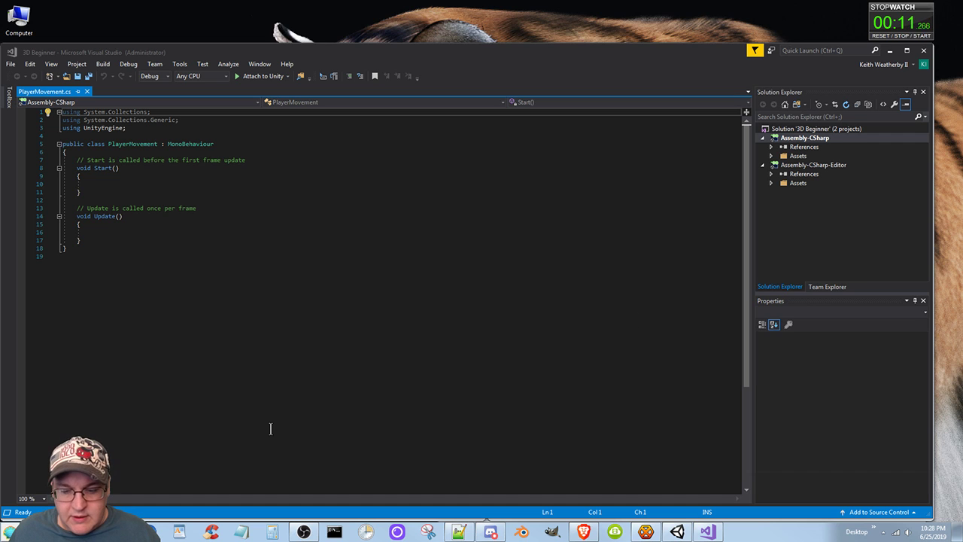
# - Bring the Unity editor and the browser tutorial to the front, side by side
pyautogui.moveTo(678, 533)
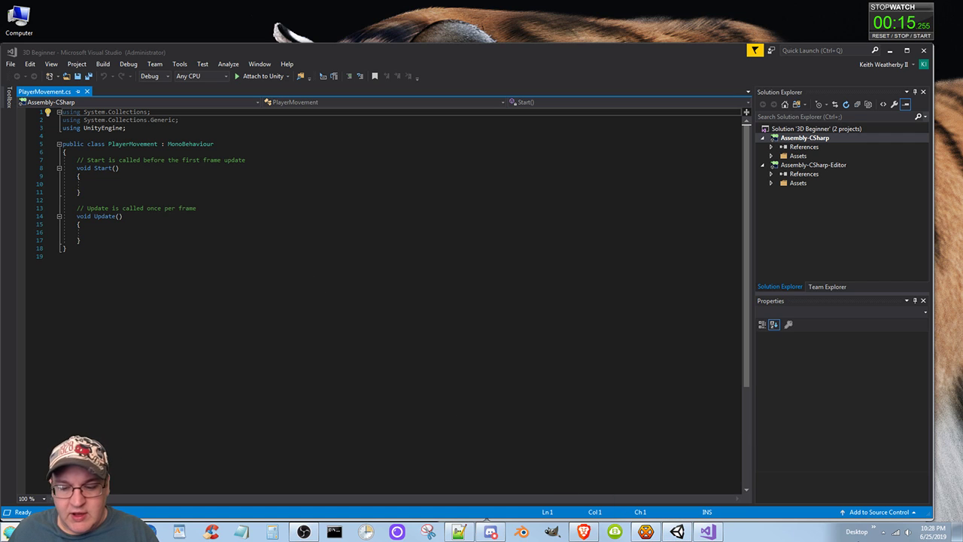
pyautogui.click(707, 532)
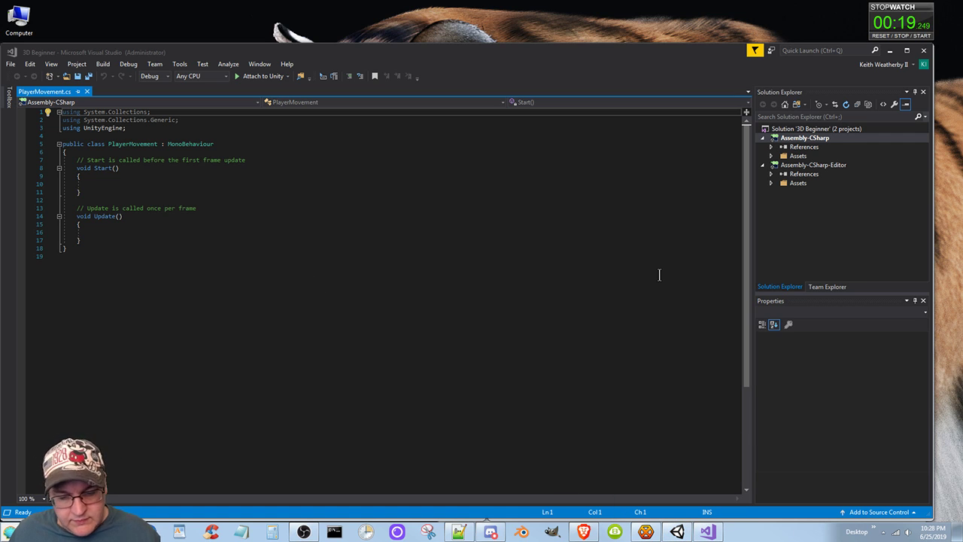
pyautogui.click(677, 533)
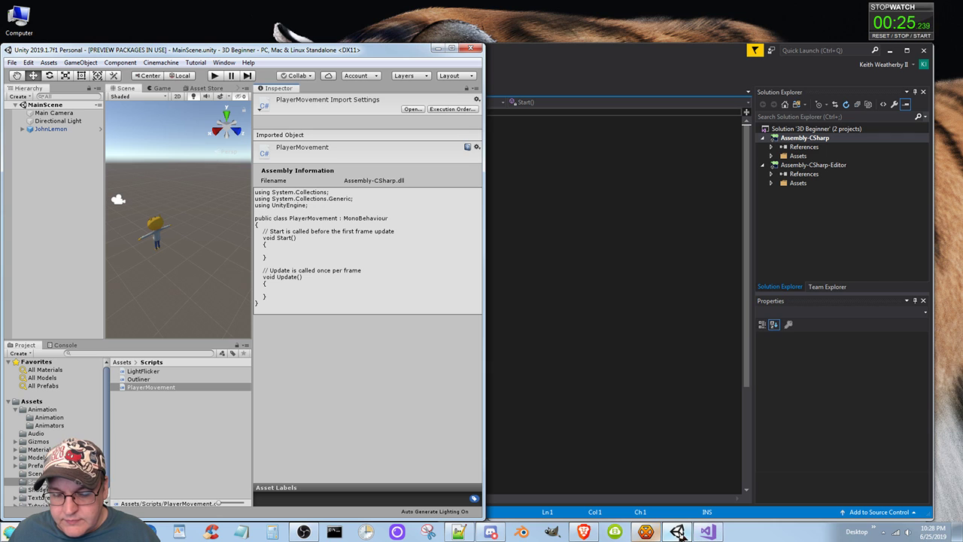
pyautogui.click(583, 532)
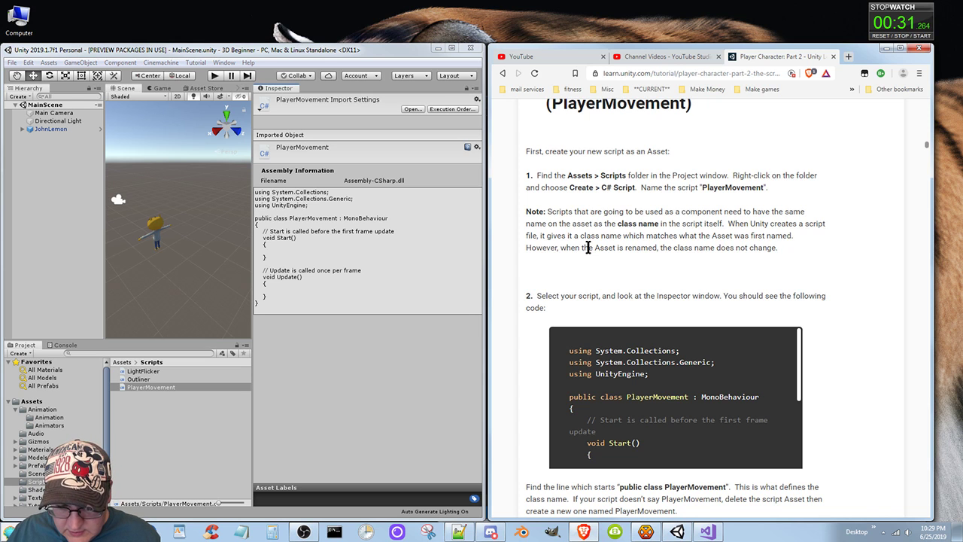
# - Capture a 1280 x 720 pixel region across Unity and the tutorial, and save the image without showing it
pyautogui.press('Print')
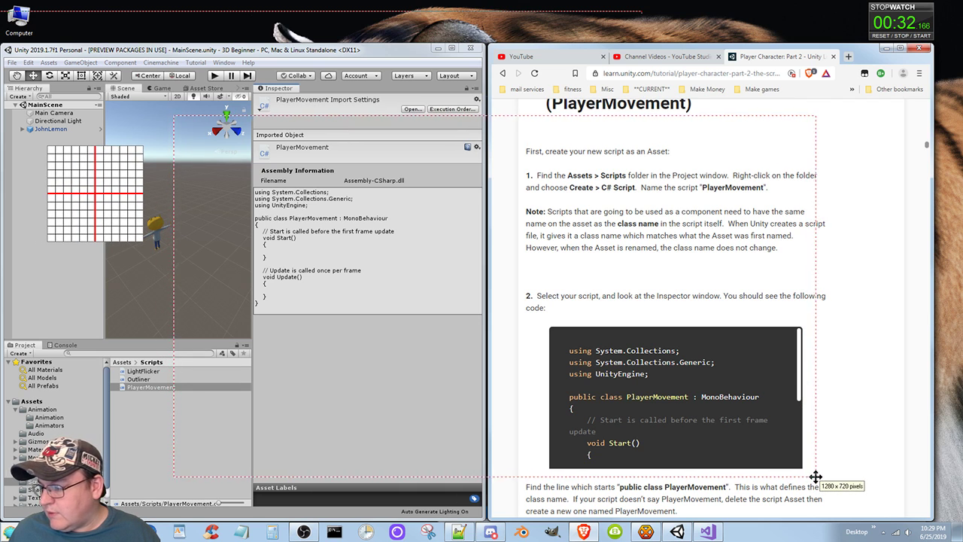
pyautogui.click(815, 476)
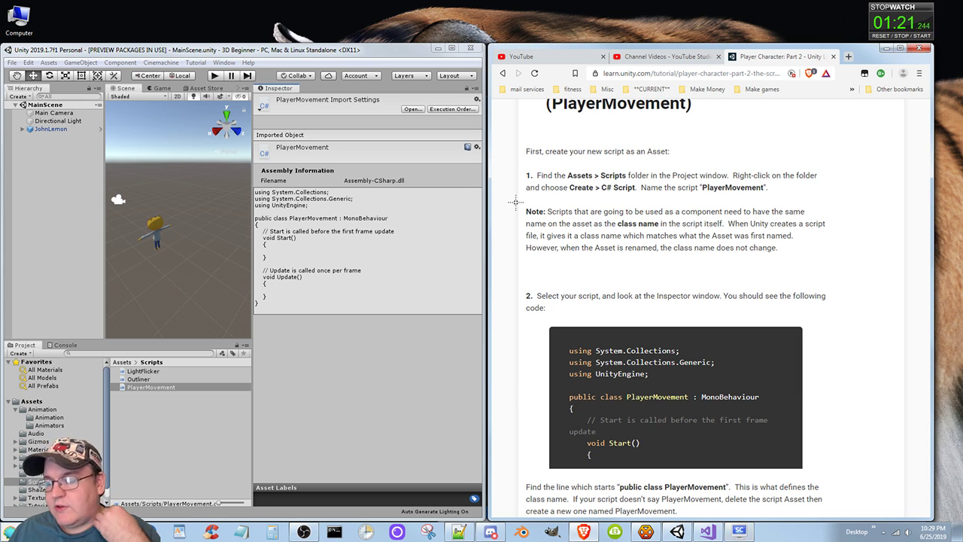
pyautogui.press('Print')
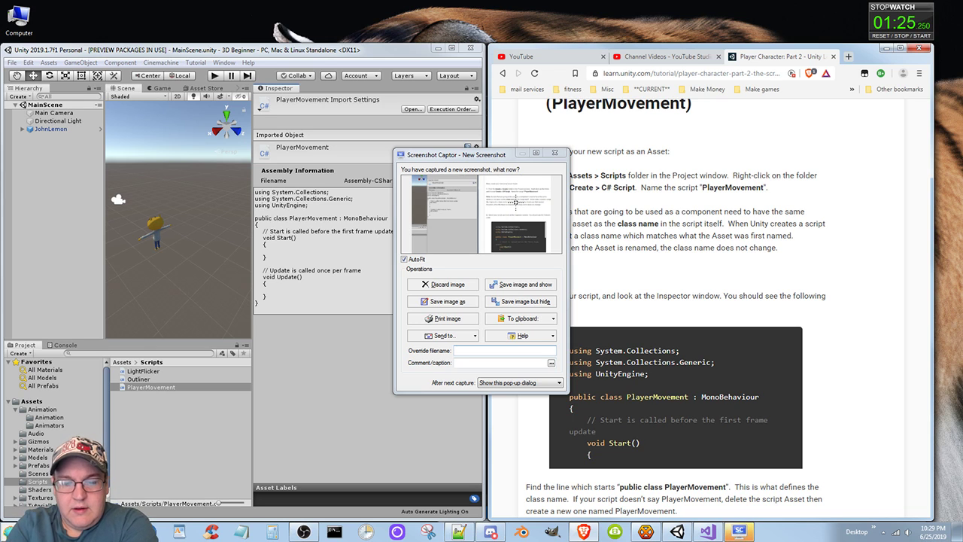
pyautogui.click(520, 305)
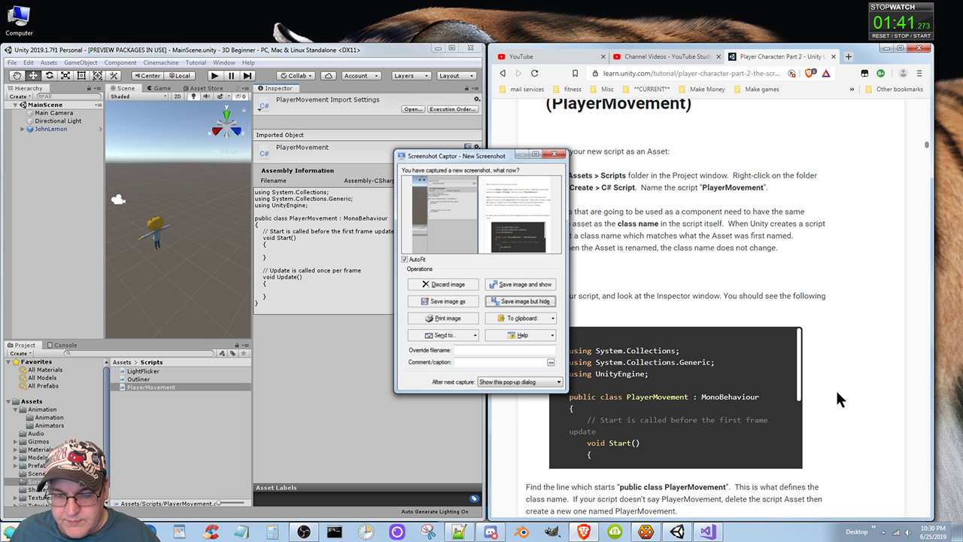
pyautogui.press('Escape')
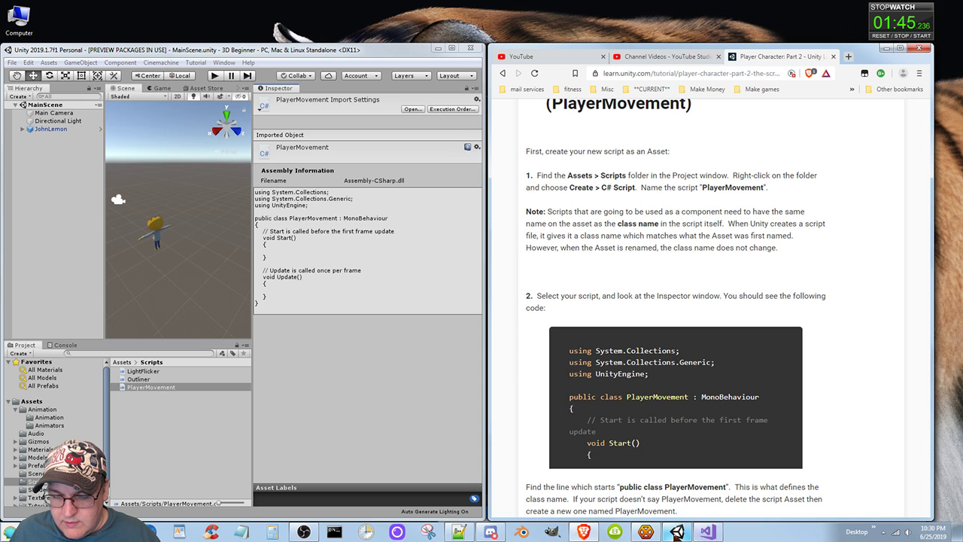
# - Read the tutorial's instructions on checking the PlayerMovement class name and opening the script in Visual Studio
pyautogui.scroll(-3, 835, 376)
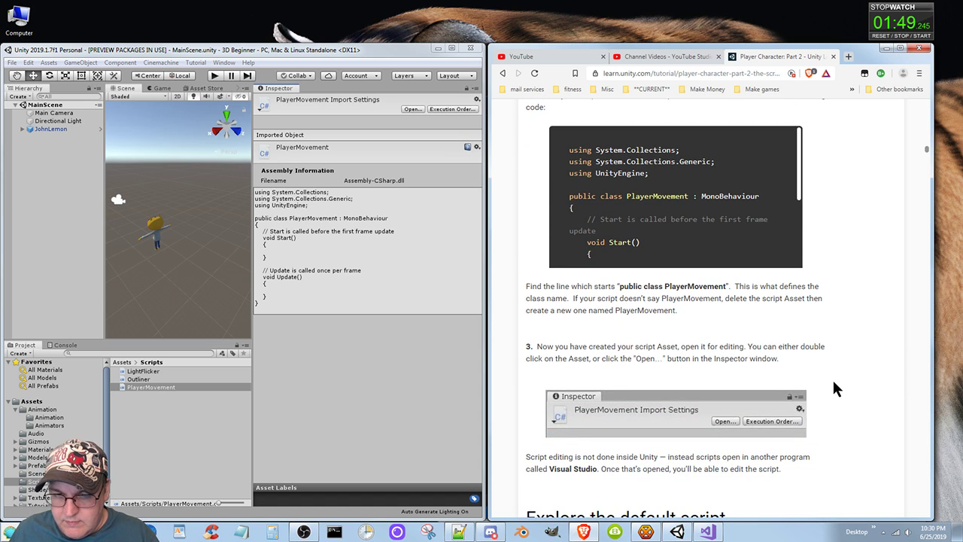
pyautogui.scroll(2, 833, 378)
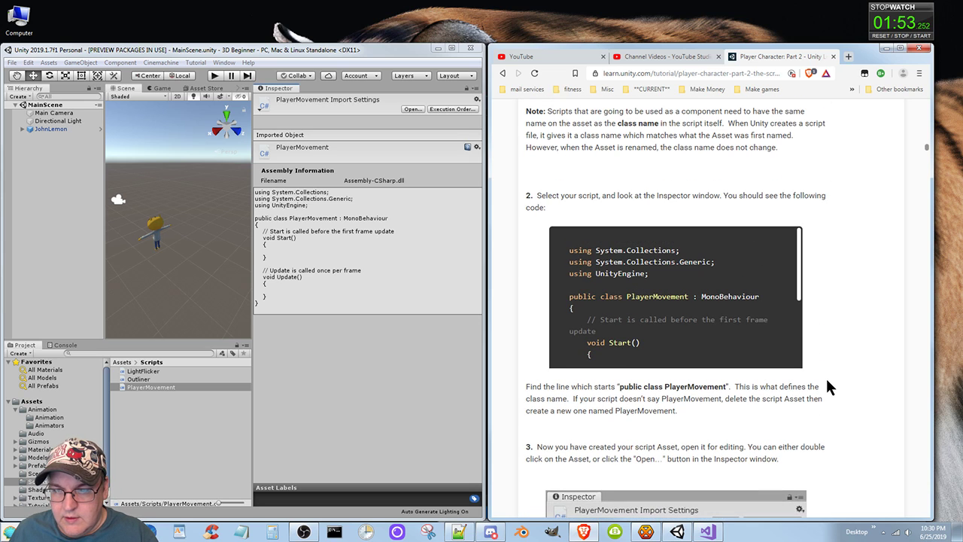
pyautogui.scroll(-2, 827, 385)
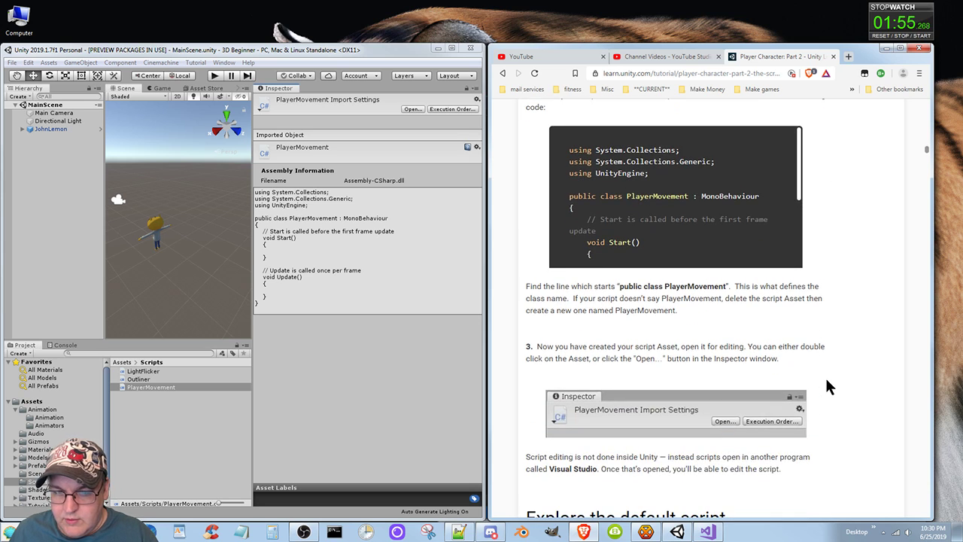
pyautogui.scroll(-1, 828, 386)
pyautogui.scroll(-2, 825, 385)
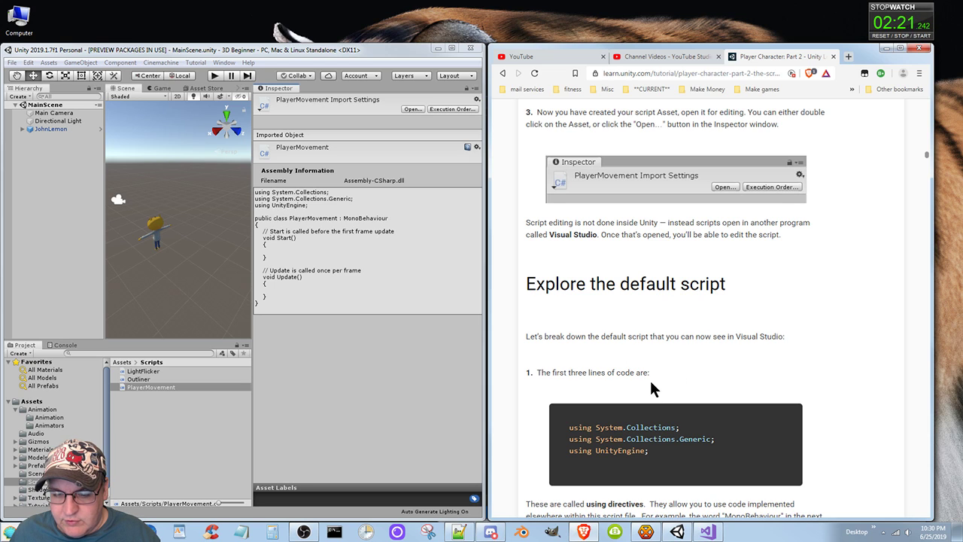
# - Show the PlayerMovement script in Visual Studio beside the tutorial and read about using directives, the class declaration and braces
pyautogui.click(703, 532)
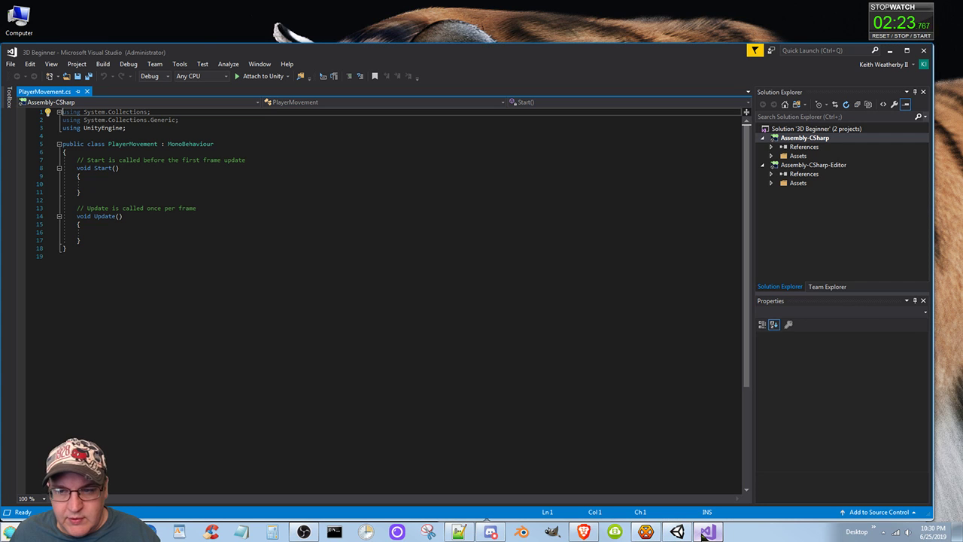
pyautogui.click(592, 532)
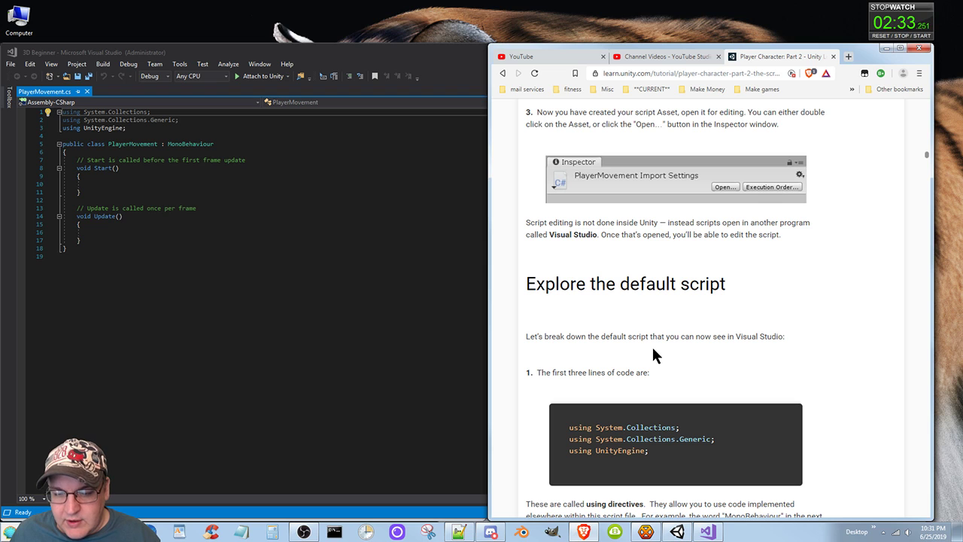
pyautogui.scroll(-1, 636, 381)
pyautogui.scroll(-1, 637, 382)
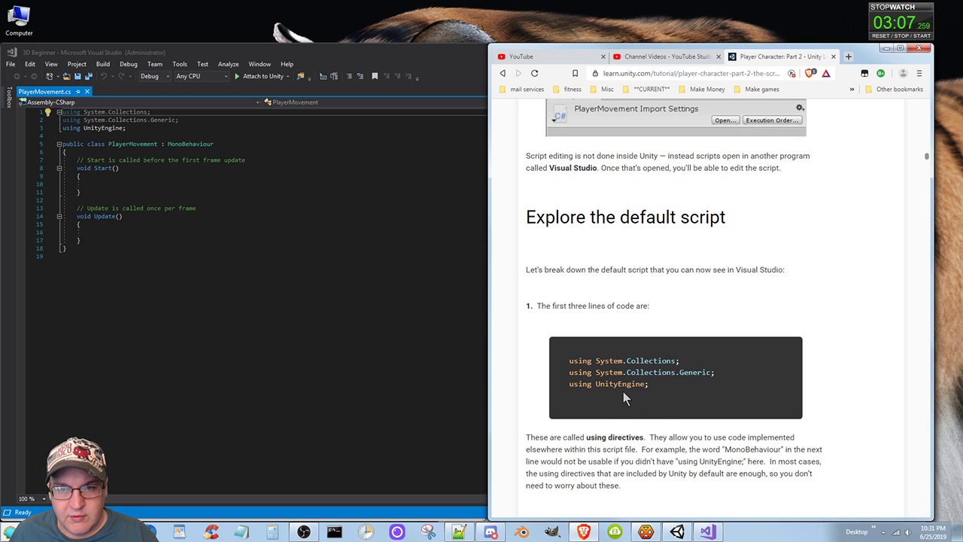
pyautogui.scroll(-1, 650, 464)
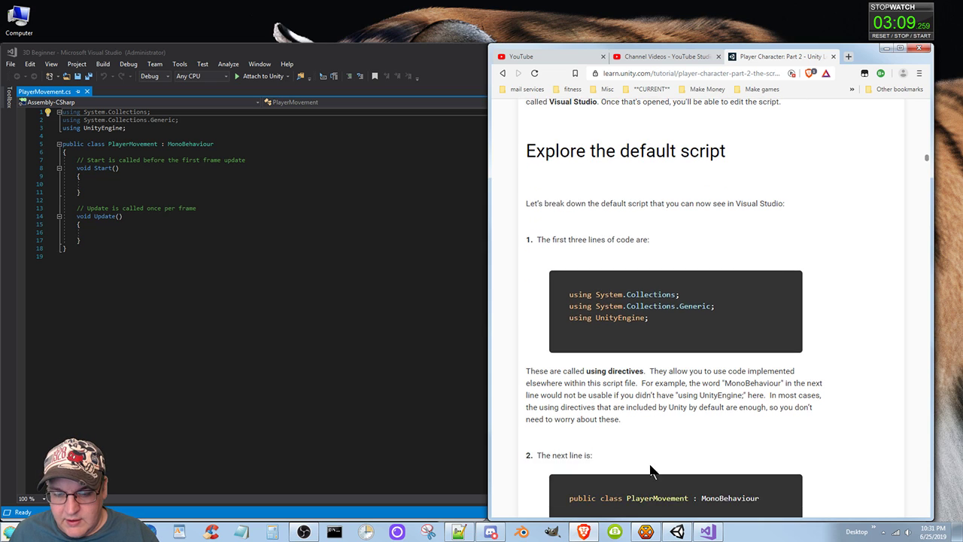
pyautogui.scroll(-1, 650, 466)
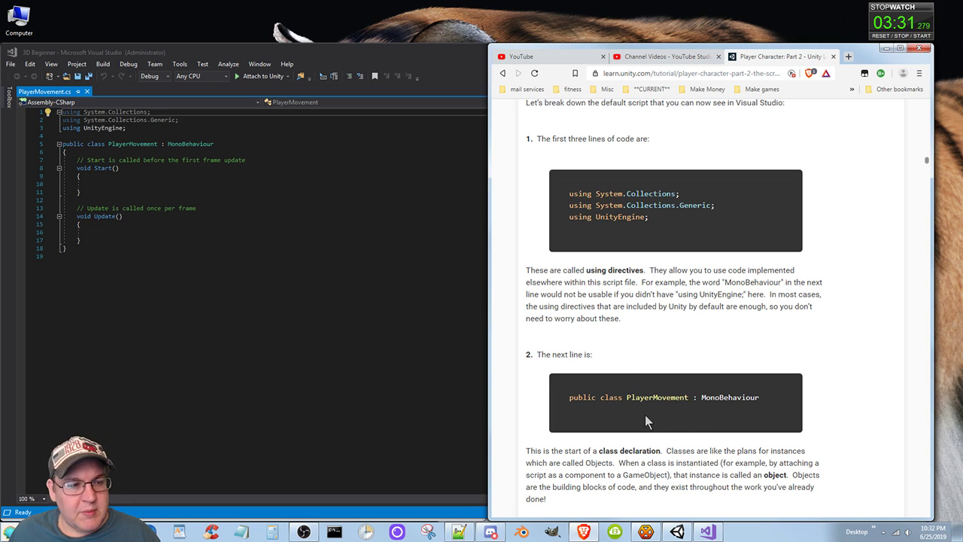
pyautogui.scroll(-2, 647, 432)
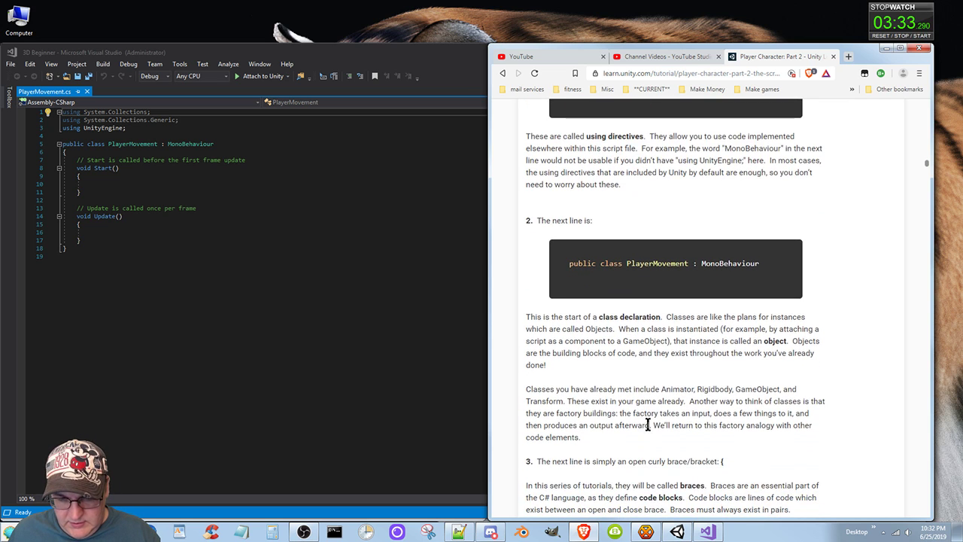
pyautogui.scroll(-3, 648, 416)
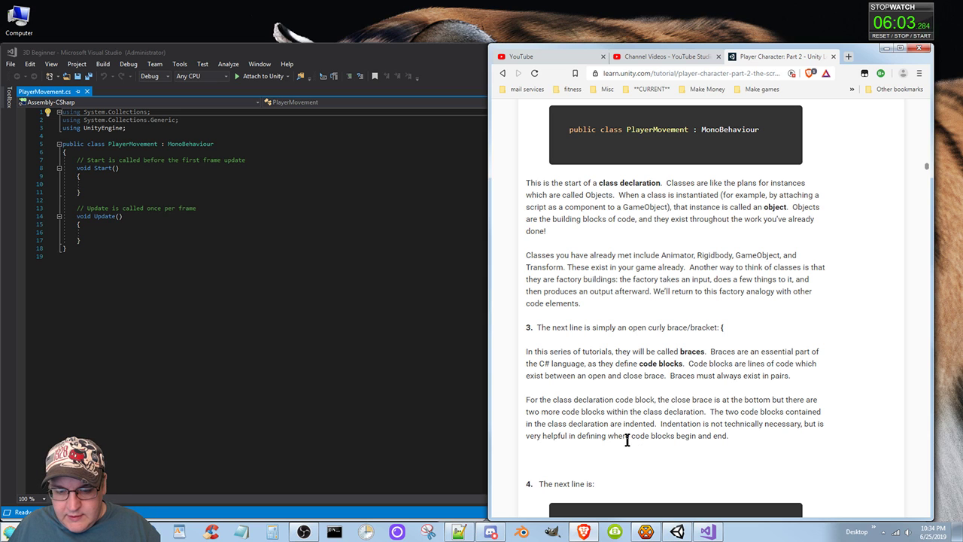
pyautogui.scroll(-2, 627, 440)
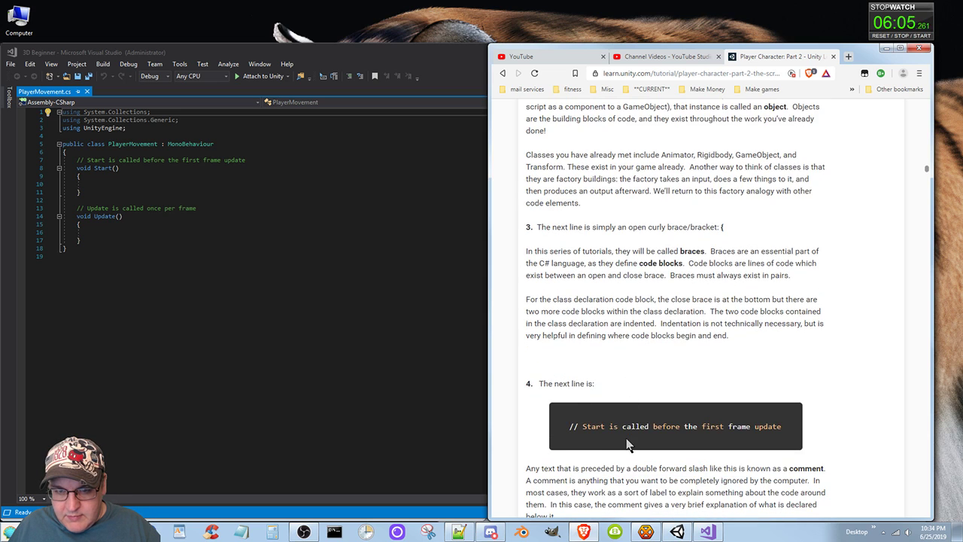
# - Read the tutorial's explanation of comments, the Start method declaration, method signatures and code blocks
pyautogui.scroll(-3, 627, 442)
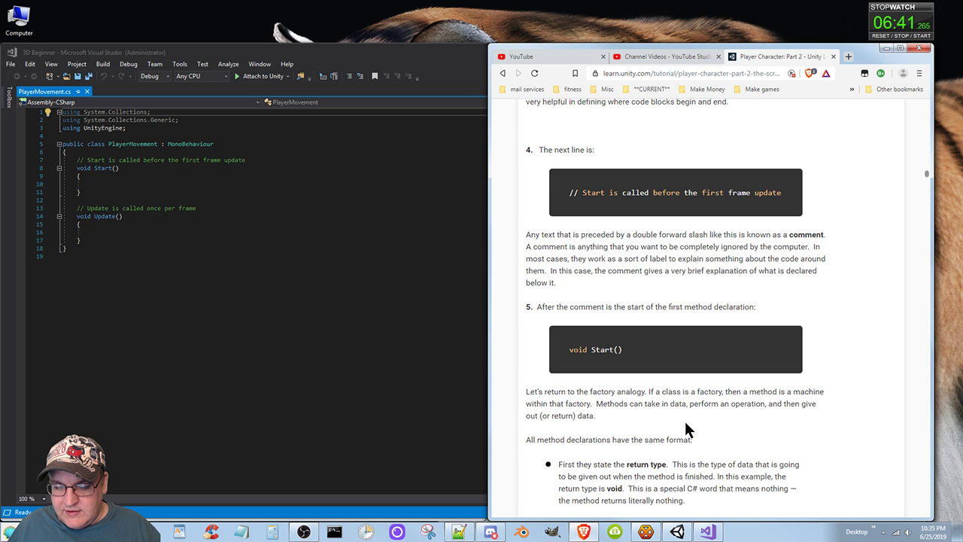
pyautogui.scroll(-1, 684, 423)
pyautogui.scroll(-1, 686, 422)
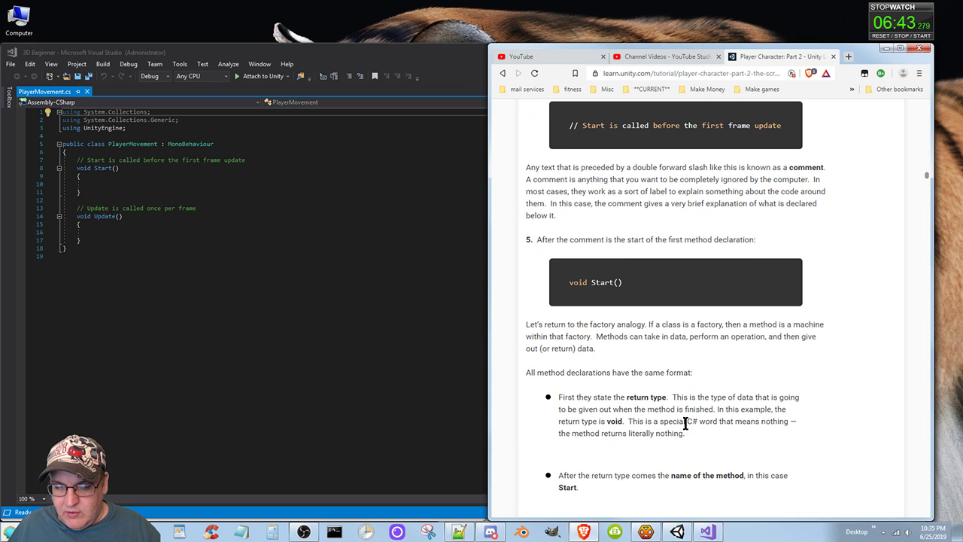
pyautogui.scroll(-1, 686, 422)
pyautogui.scroll(-2, 686, 425)
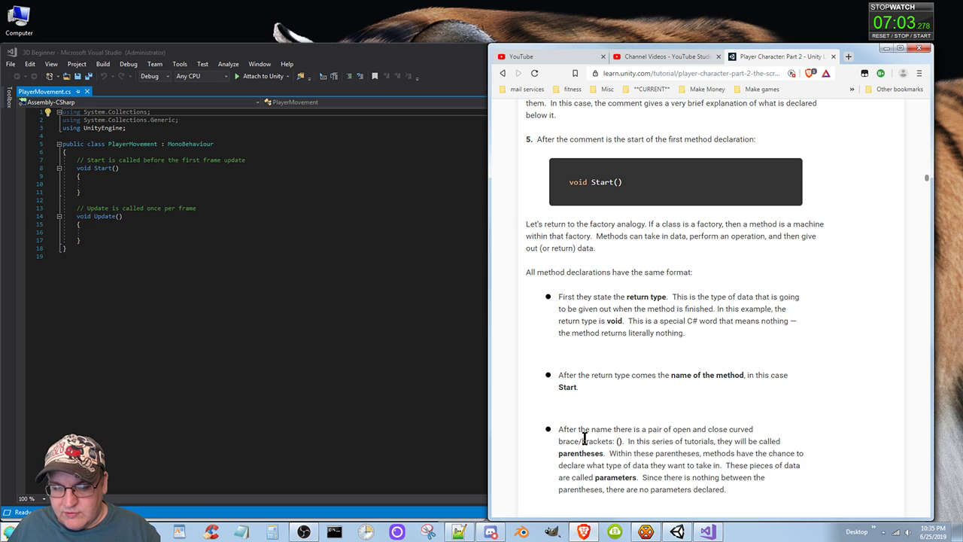
pyautogui.scroll(-1, 584, 441)
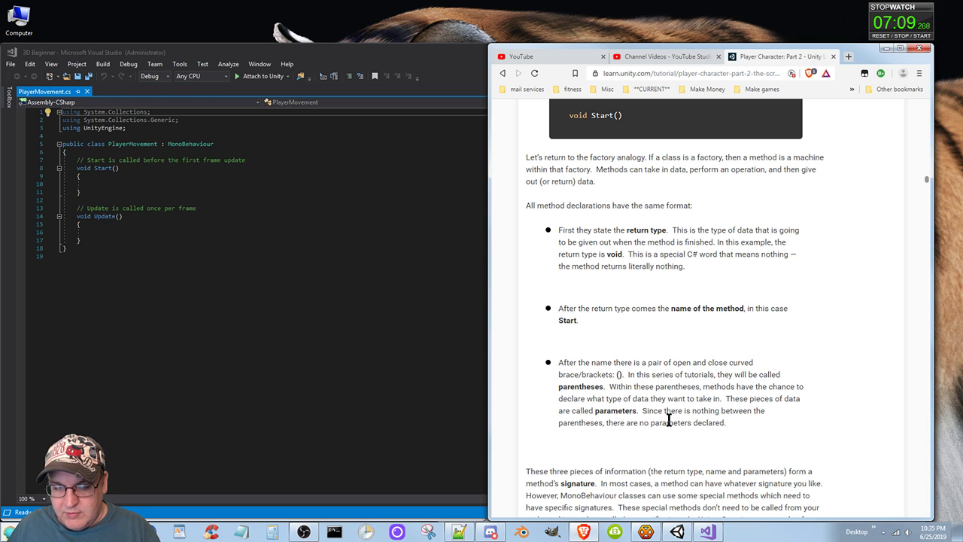
pyautogui.scroll(-1, 669, 418)
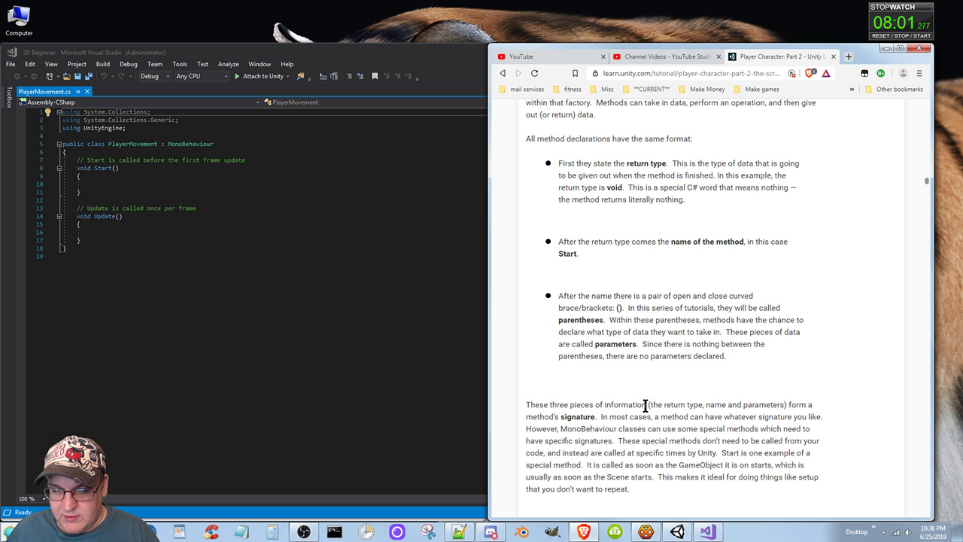
pyautogui.scroll(-1, 640, 407)
pyautogui.scroll(-3, 640, 407)
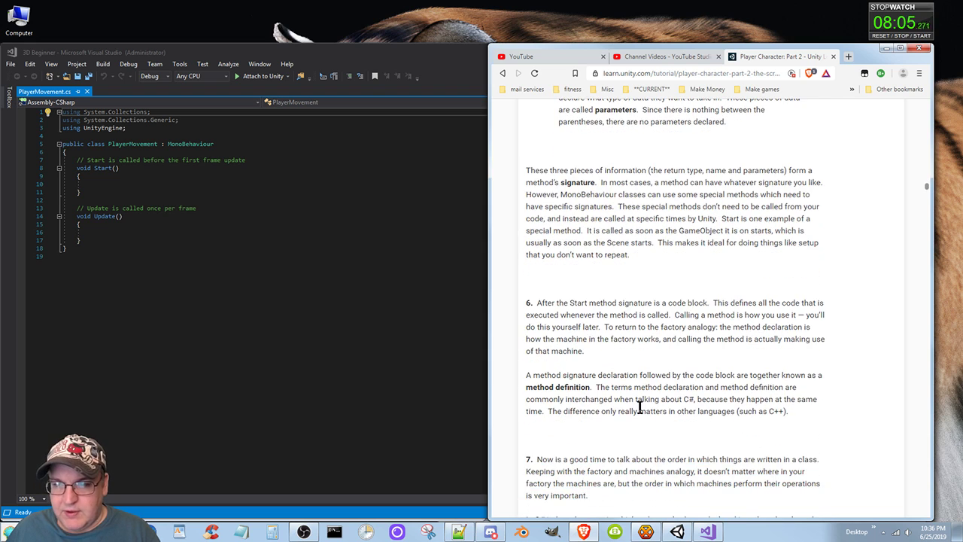